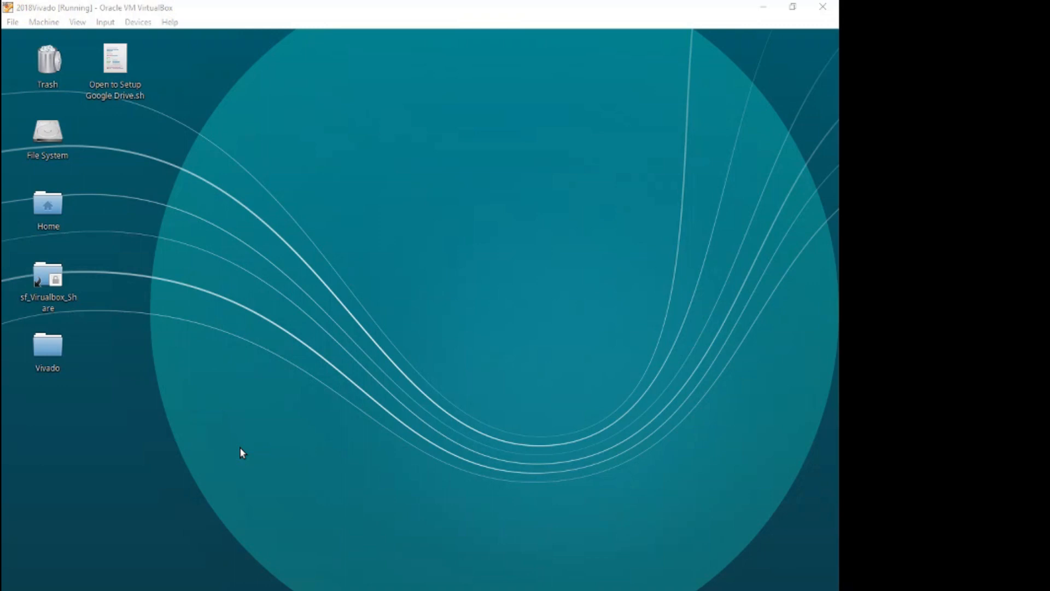
Open the Vivado folder on the desktop and launch Vivado with the Run 2018 Vivado.sh script.
click(49, 347)
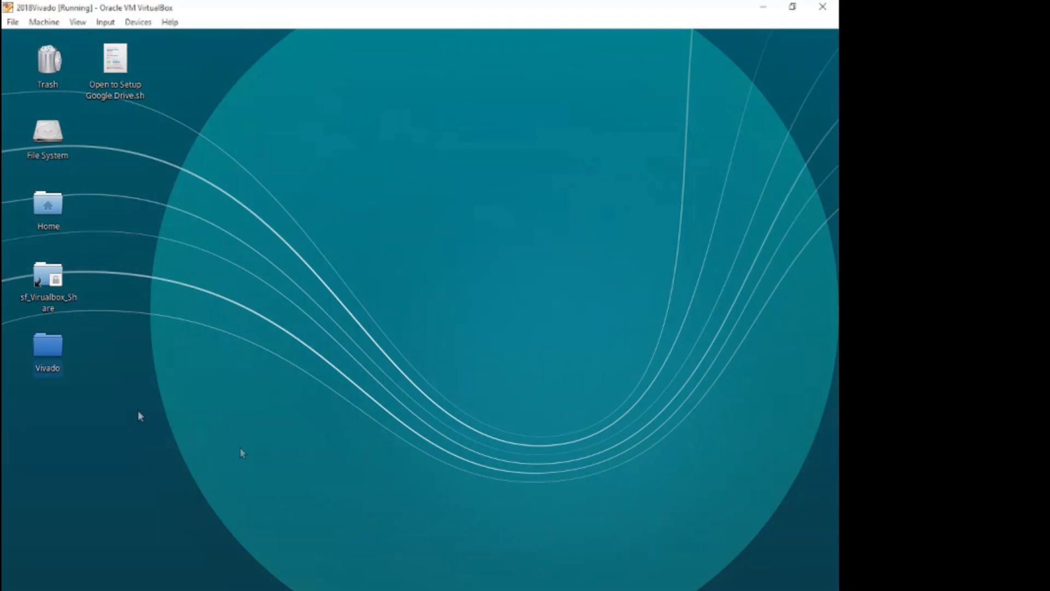
double_click(55, 348)
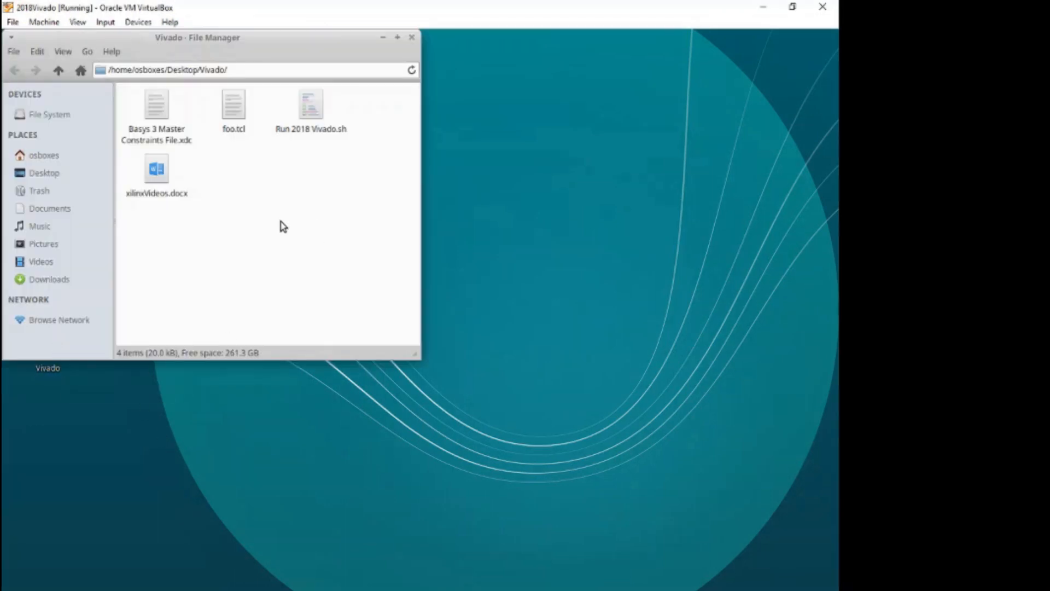
click(313, 117)
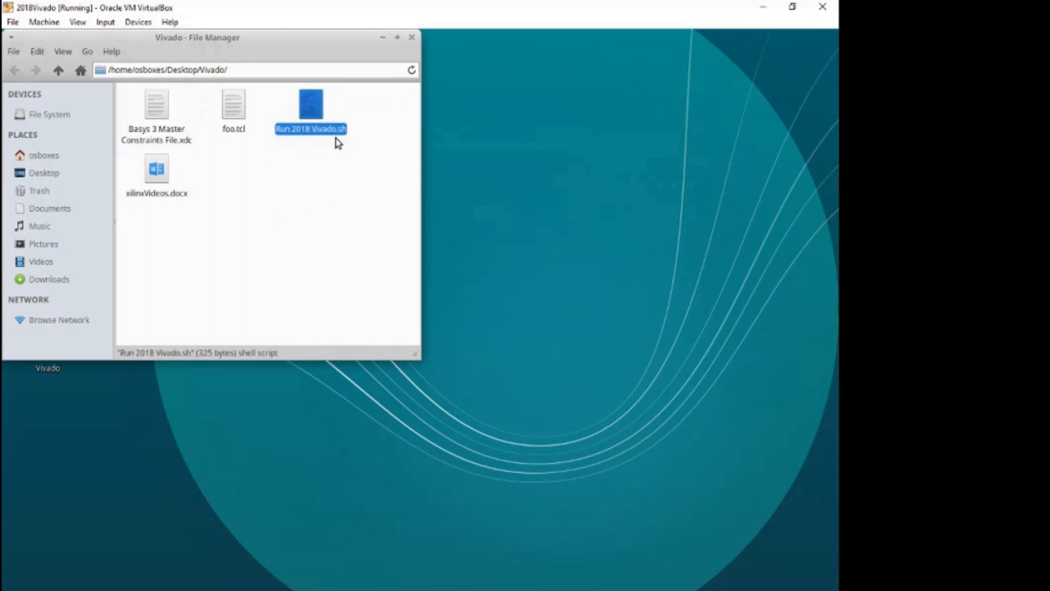
double_click(309, 111)
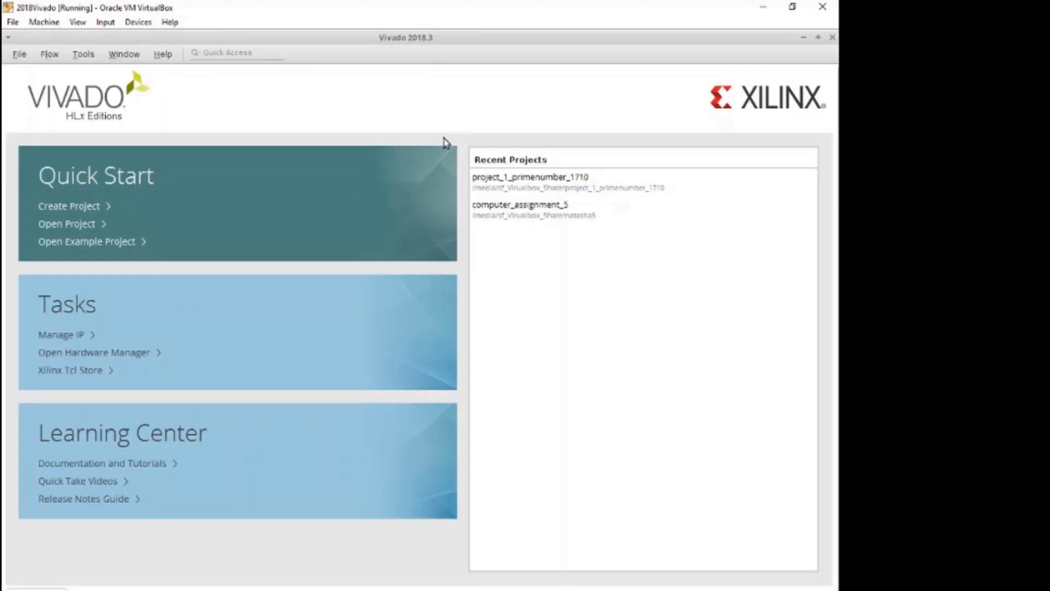
Start creating a new project and proceed past the wizard's introduction to the project name settings.
click(21, 61)
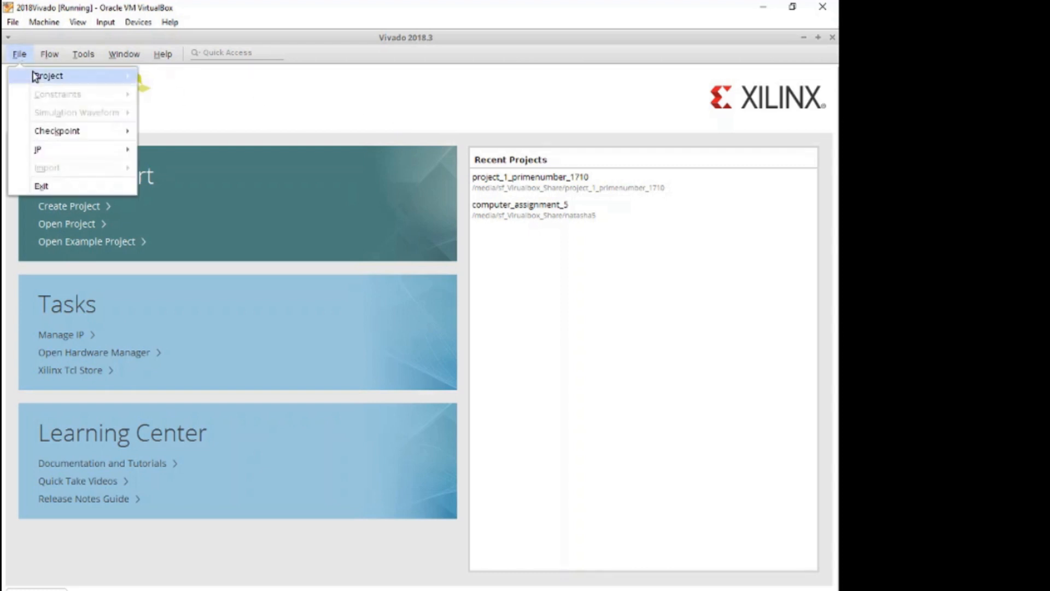
mouse_move(45, 79)
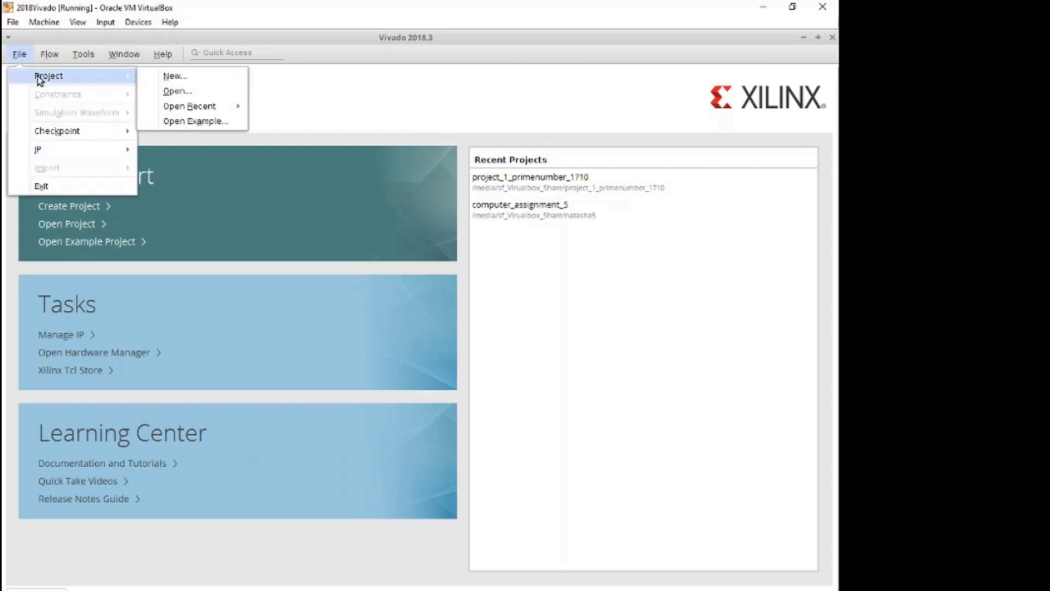
click(176, 78)
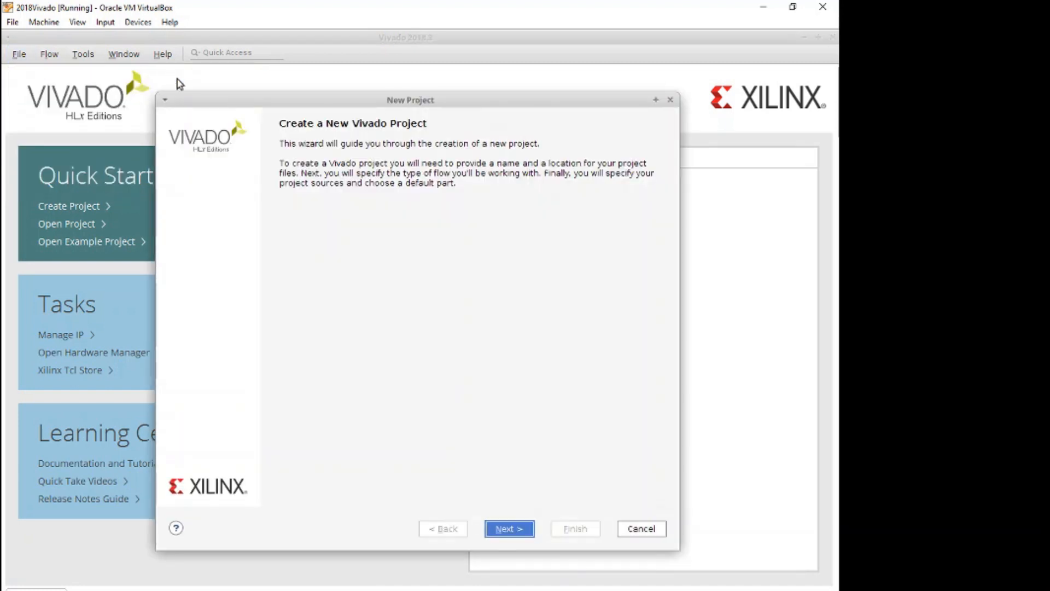
click(521, 529)
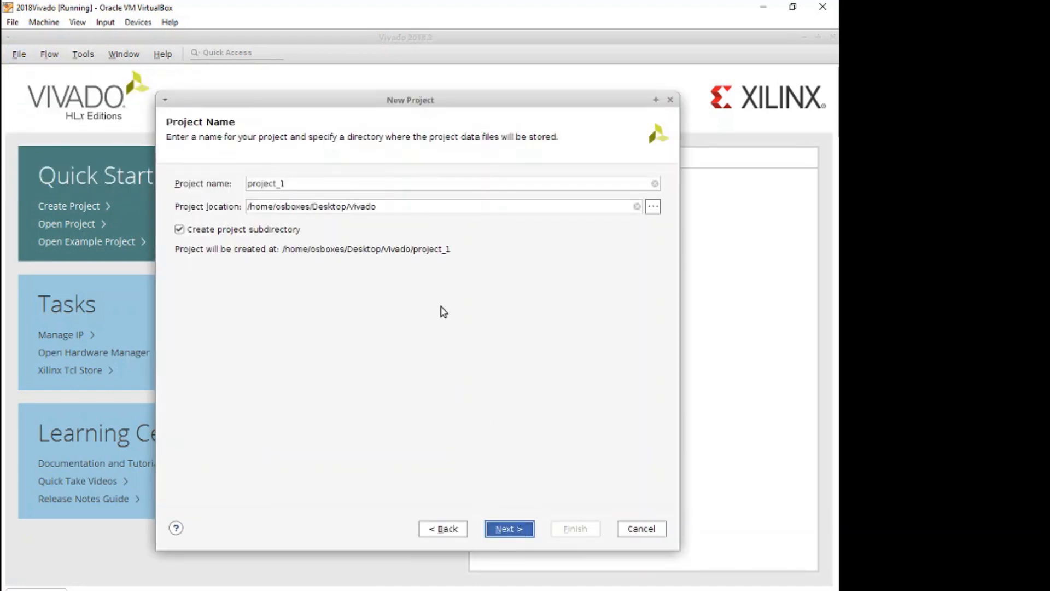
Name the project "prime_" followed by the author's surname, keeping the default location and project subdirectory.
double_click(299, 183)
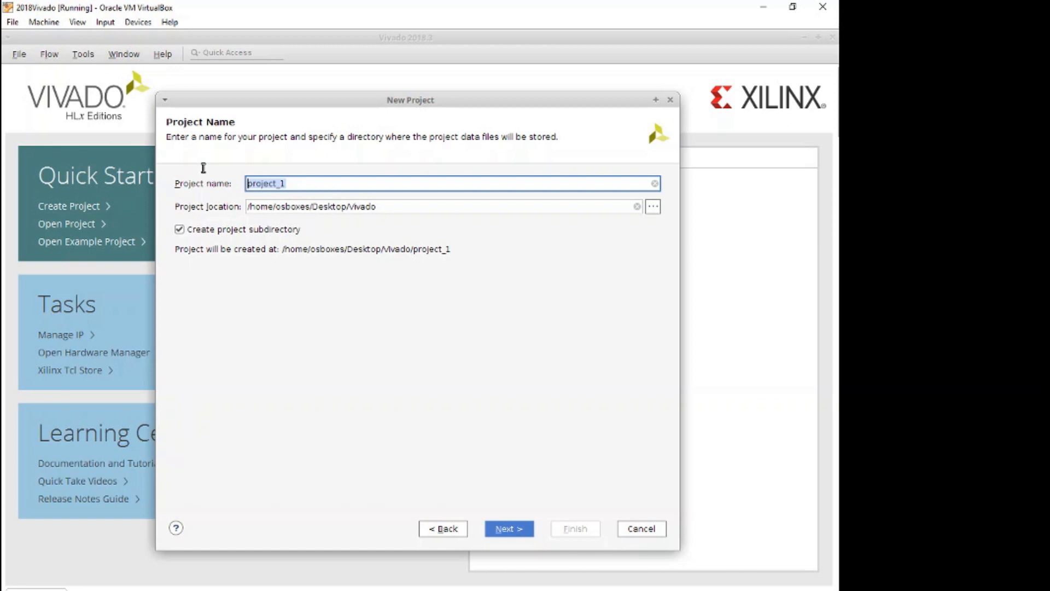
text(Prime)
key(Home)
key(Delete)
text(p)
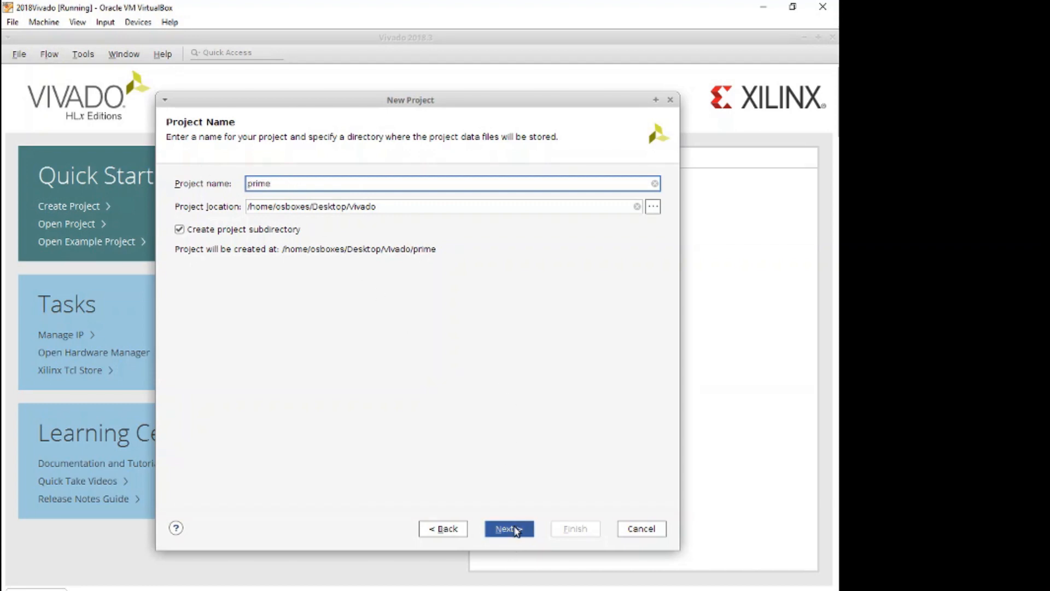
click(323, 184)
text(_aharris)
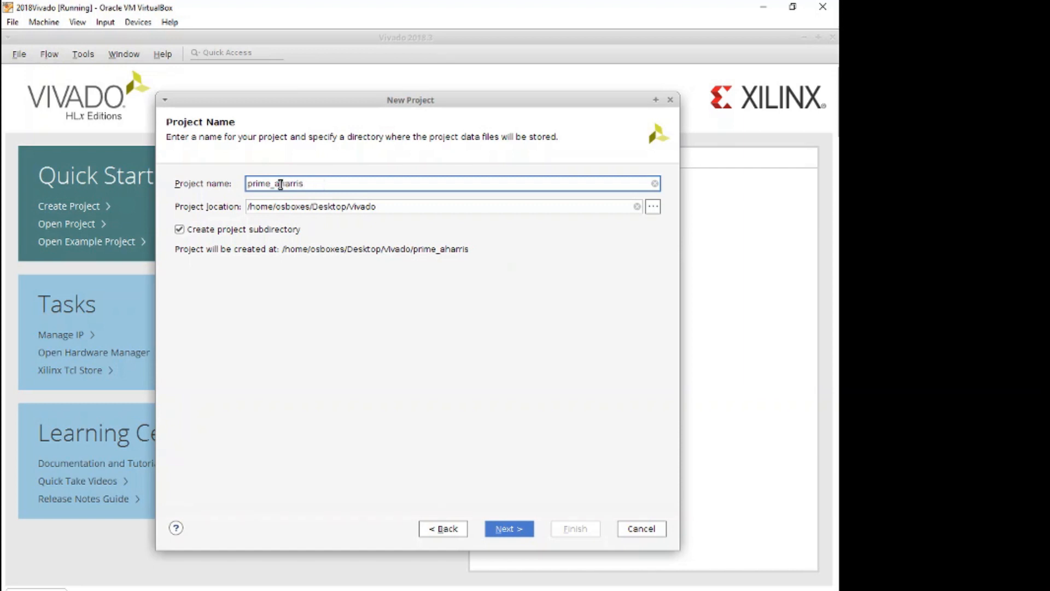
click(280, 185)
key(BackSpace)
click(517, 528)
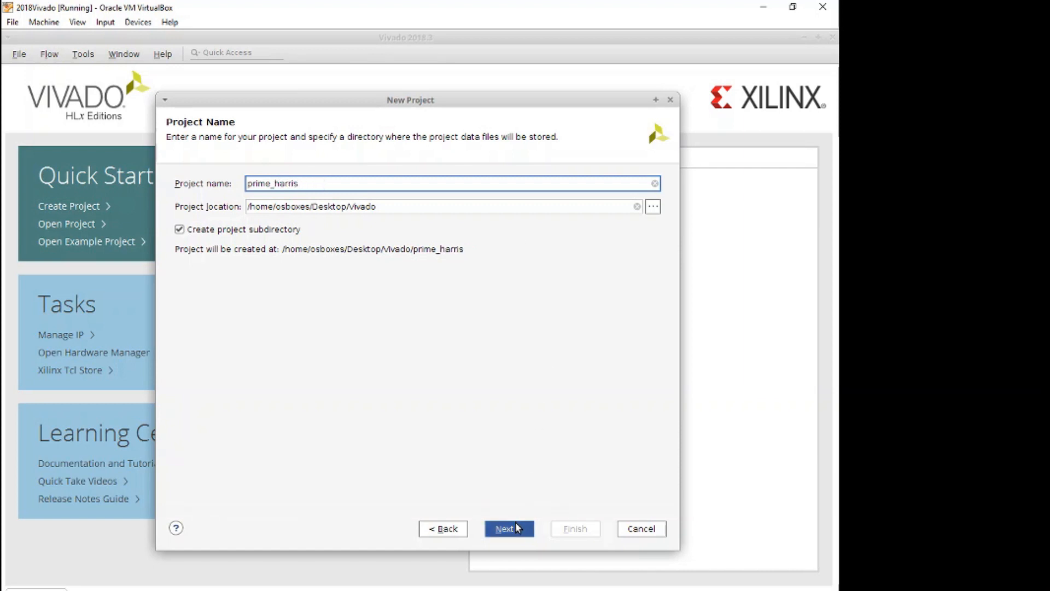
click(517, 528)
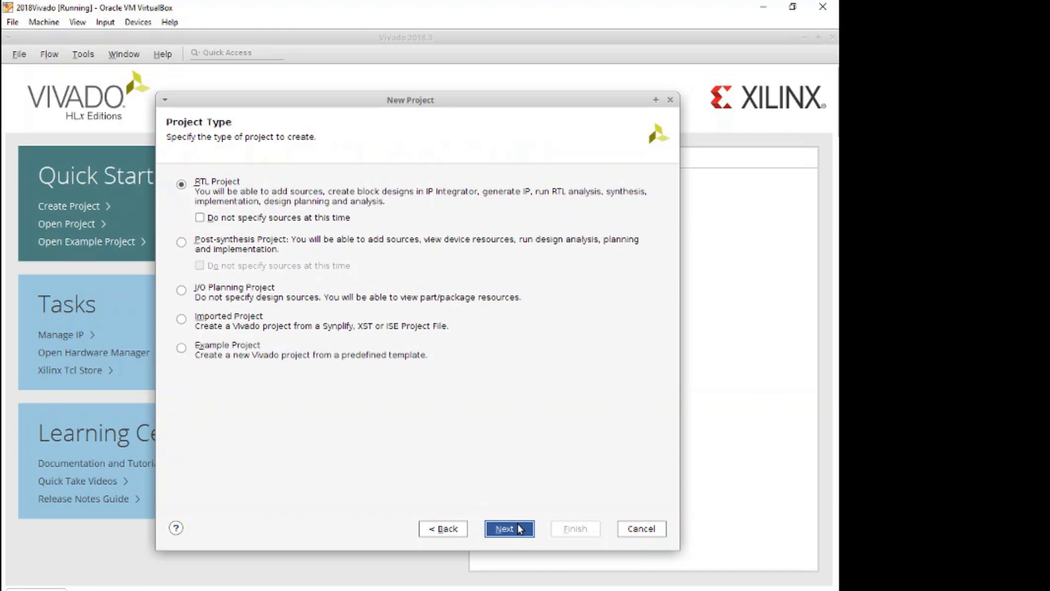
Accept the RTL project type and set both the target language and simulator language to VHDL without adding sources.
click(515, 529)
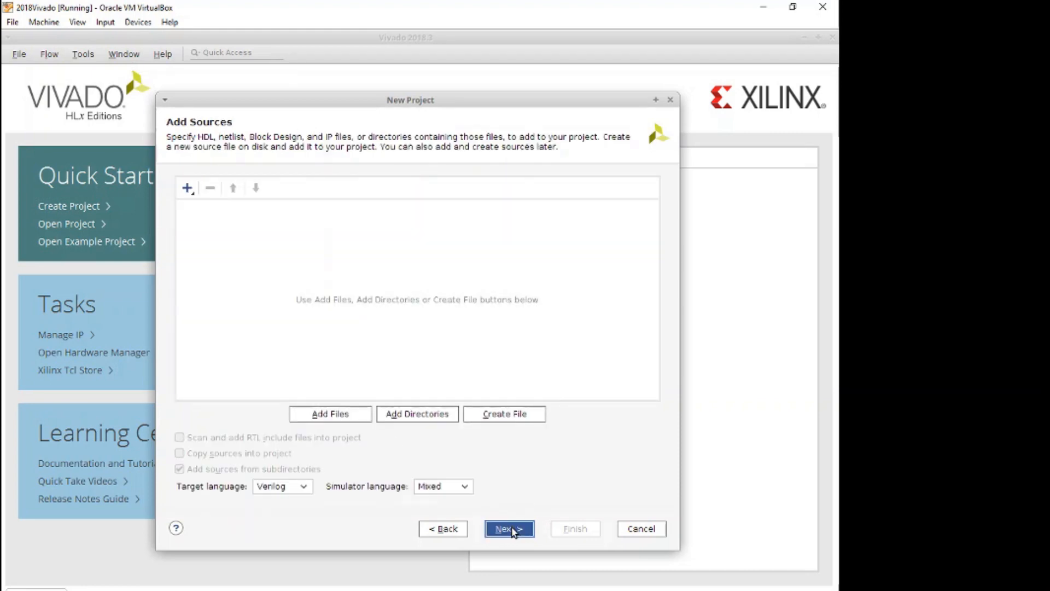
click(304, 487)
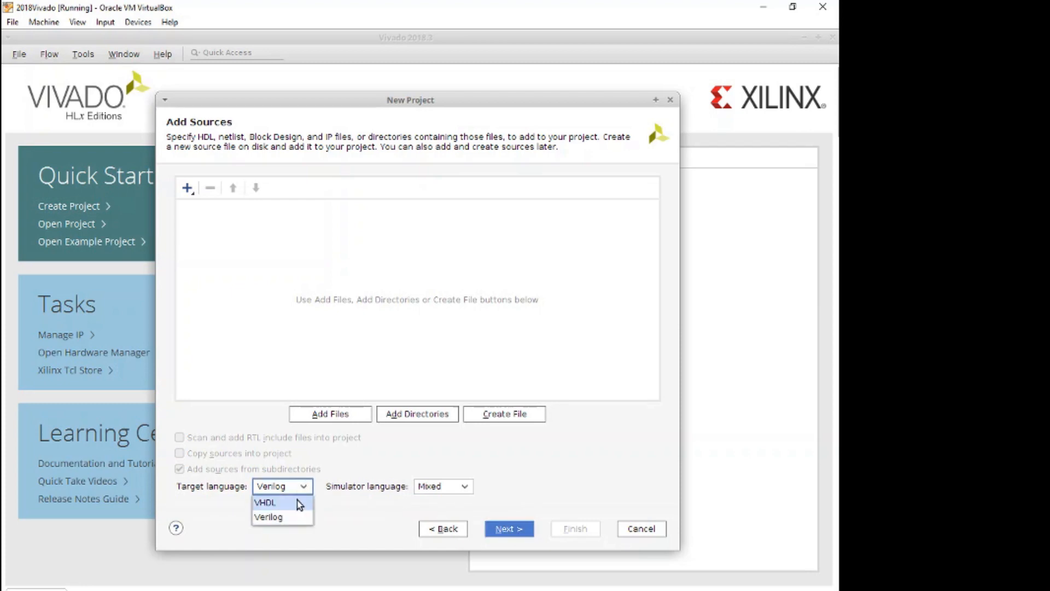
click(297, 501)
click(465, 488)
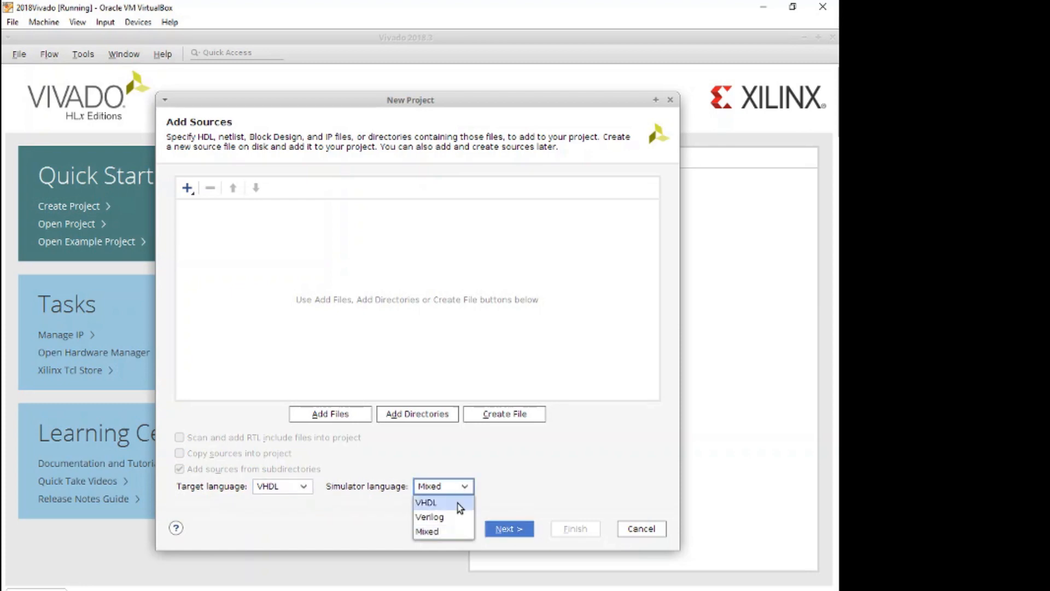
click(457, 503)
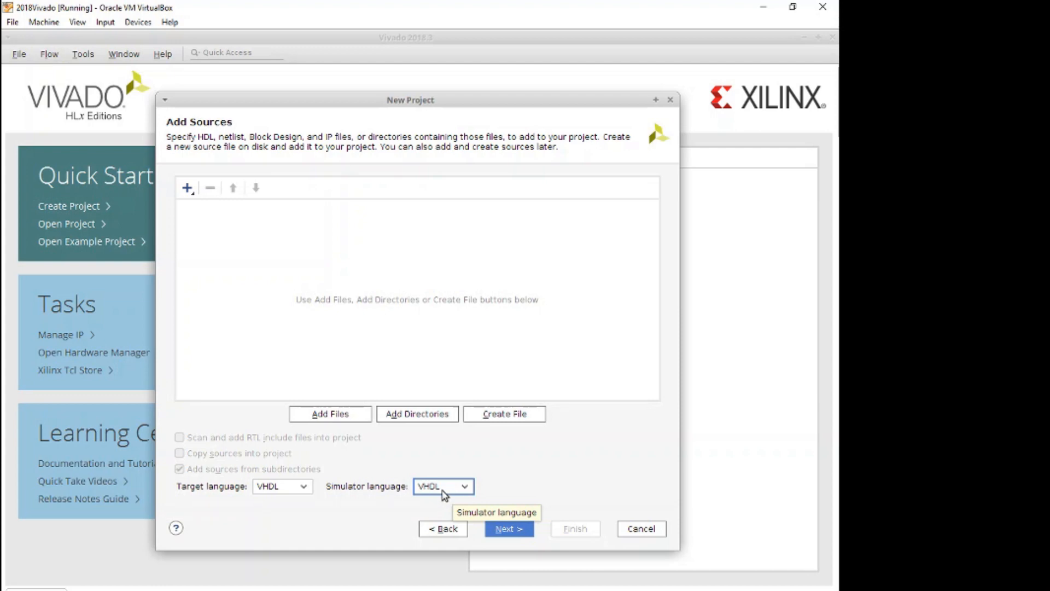
click(508, 529)
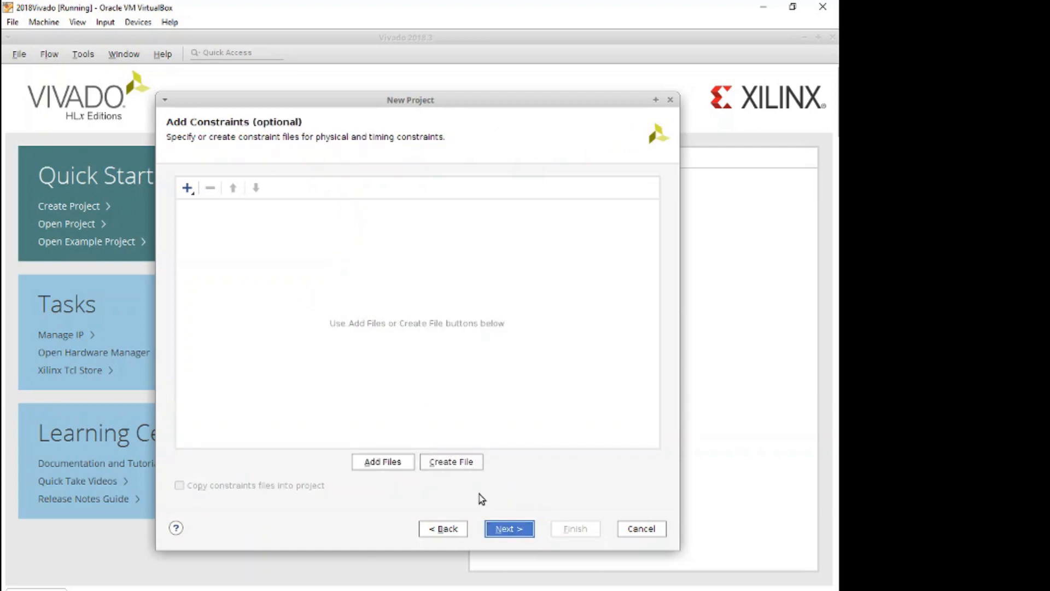
Add Basys 3 Master Constraints File.xdc from the Vivado folder as the project's constraints file and continue to part selection.
click(378, 463)
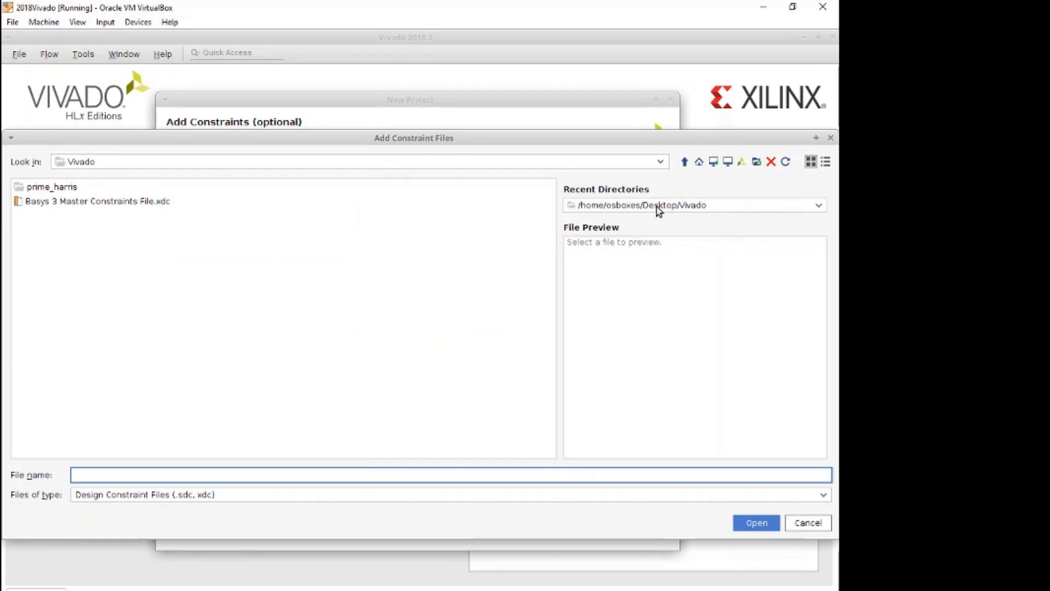
click(127, 206)
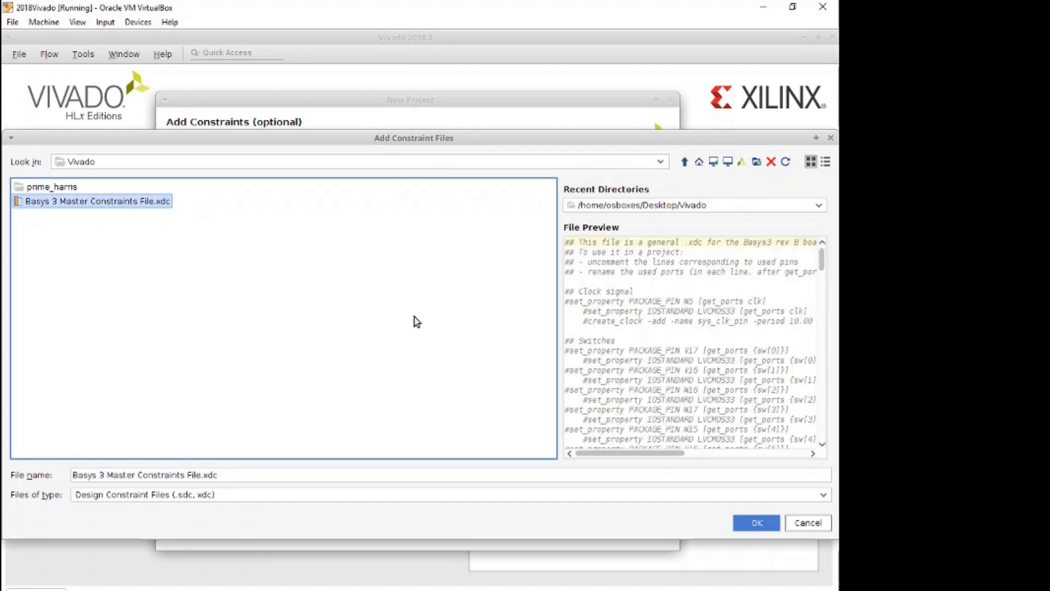
click(757, 523)
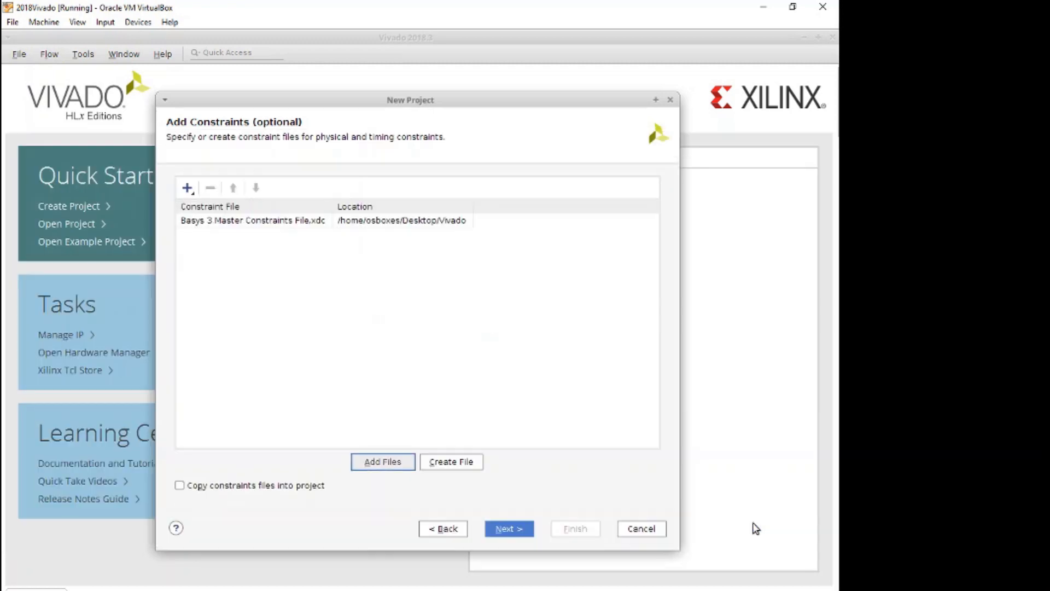
click(519, 529)
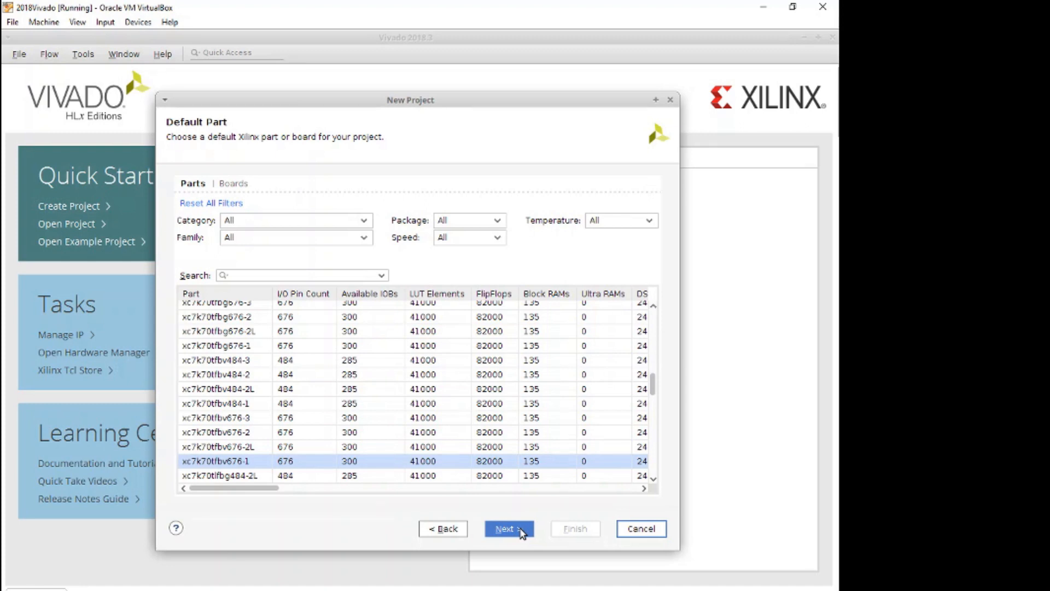
Filter the default part list to package cpg236 and speed grade -1.
click(498, 221)
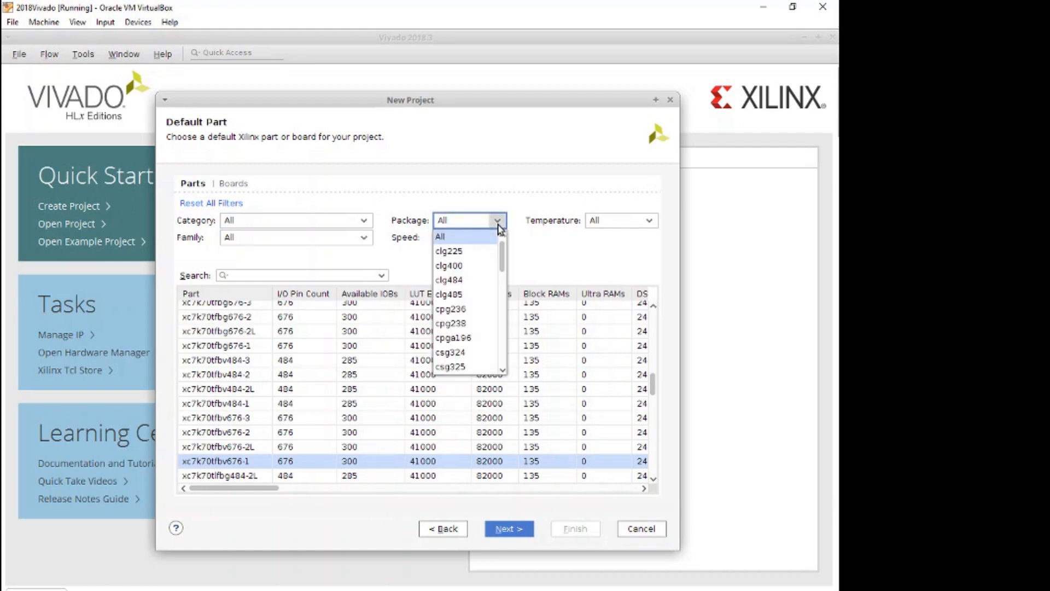
click(468, 311)
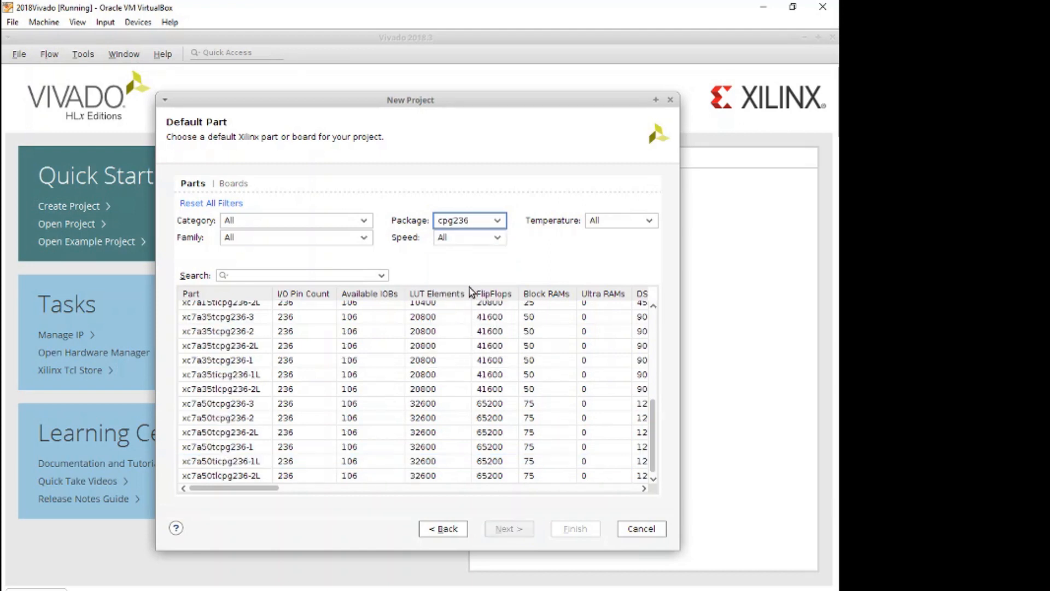
click(470, 237)
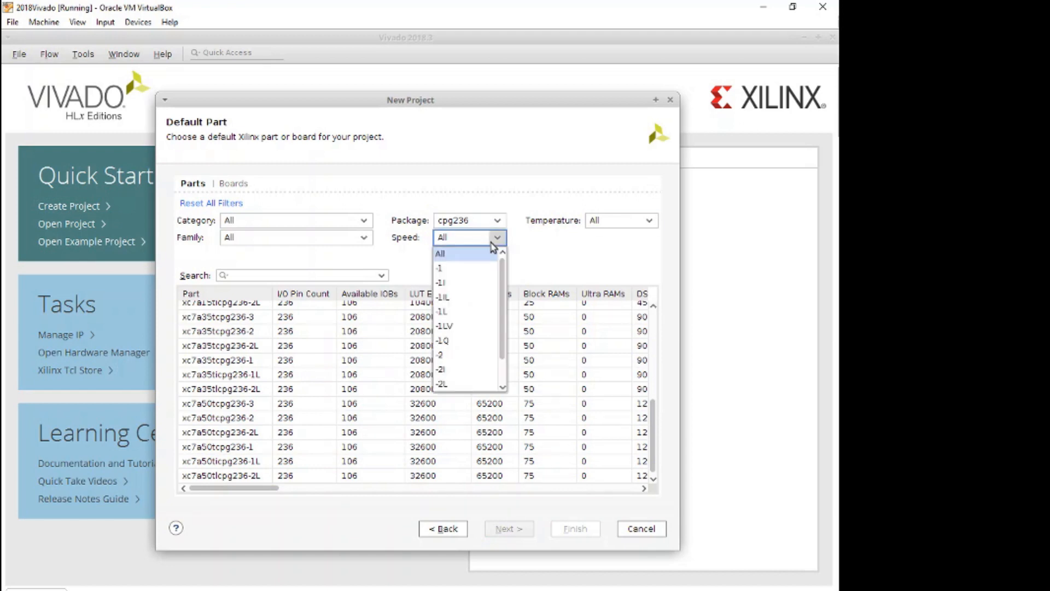
click(479, 270)
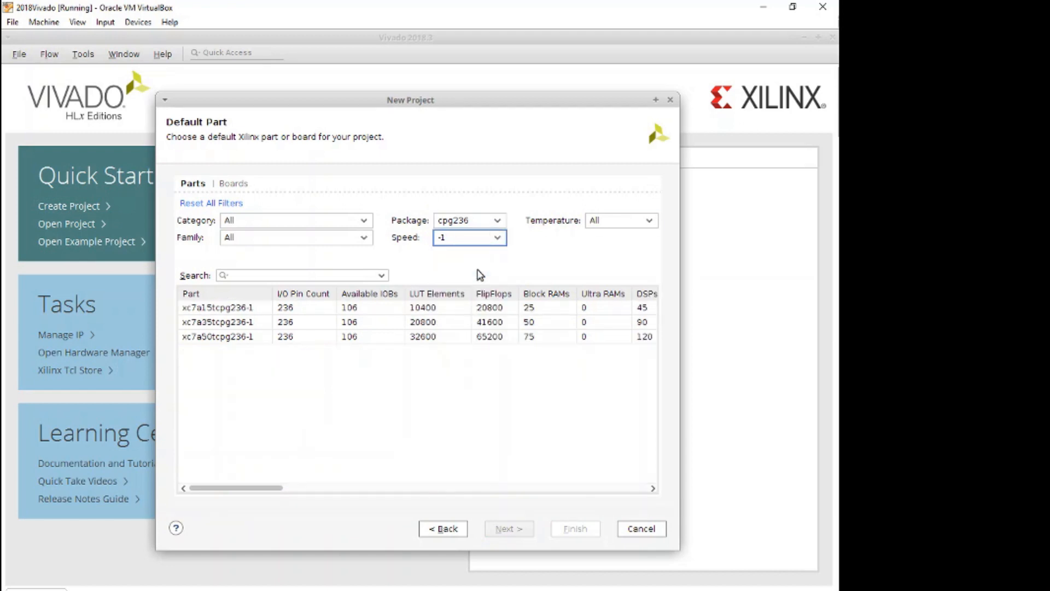
Choose xc7a35tcpg236-1 as the default part and finish creating the project.
click(220, 323)
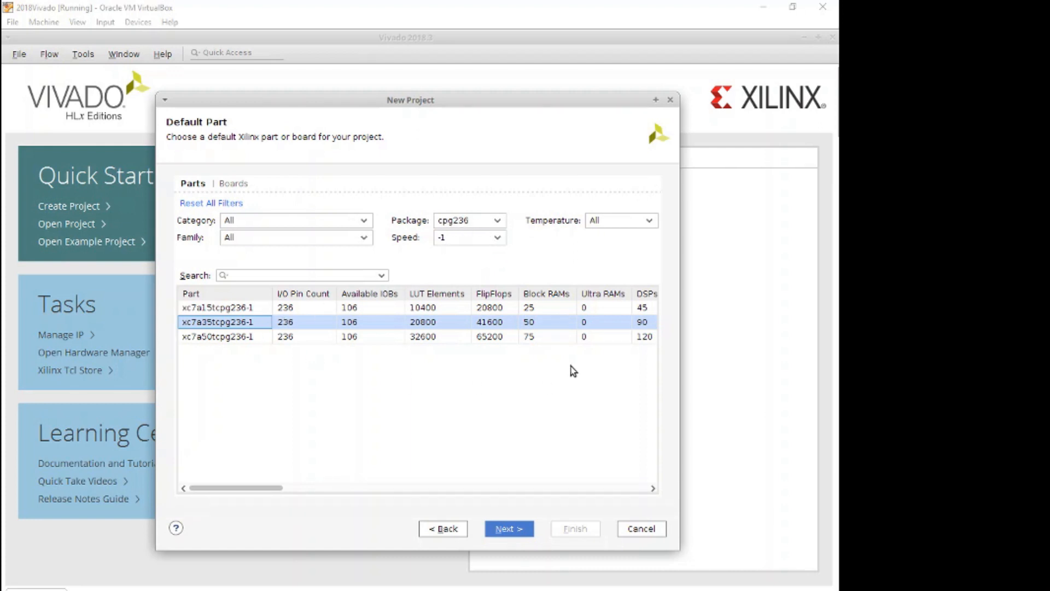
click(509, 528)
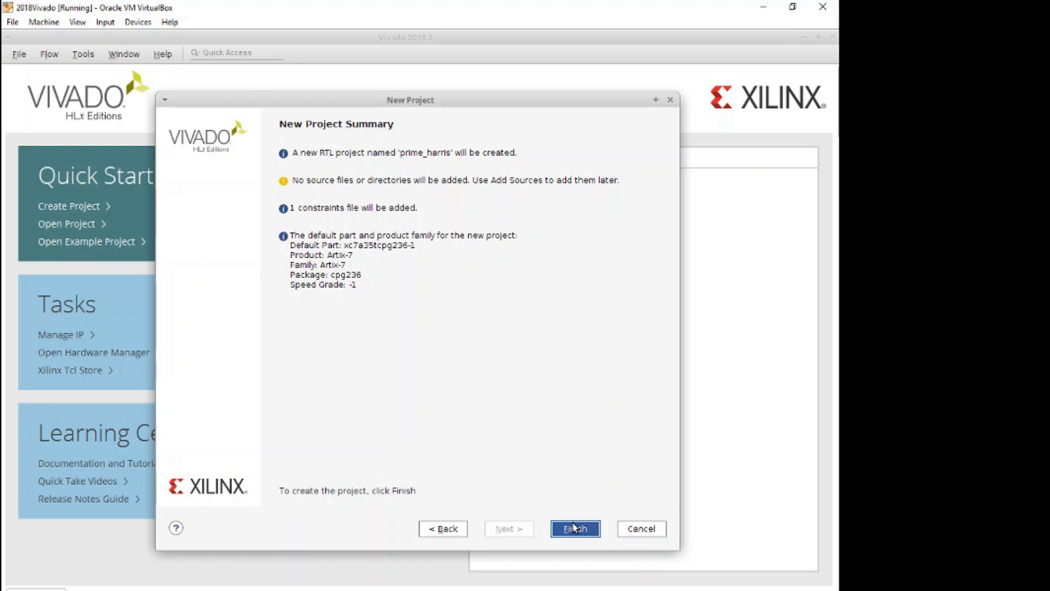
click(575, 528)
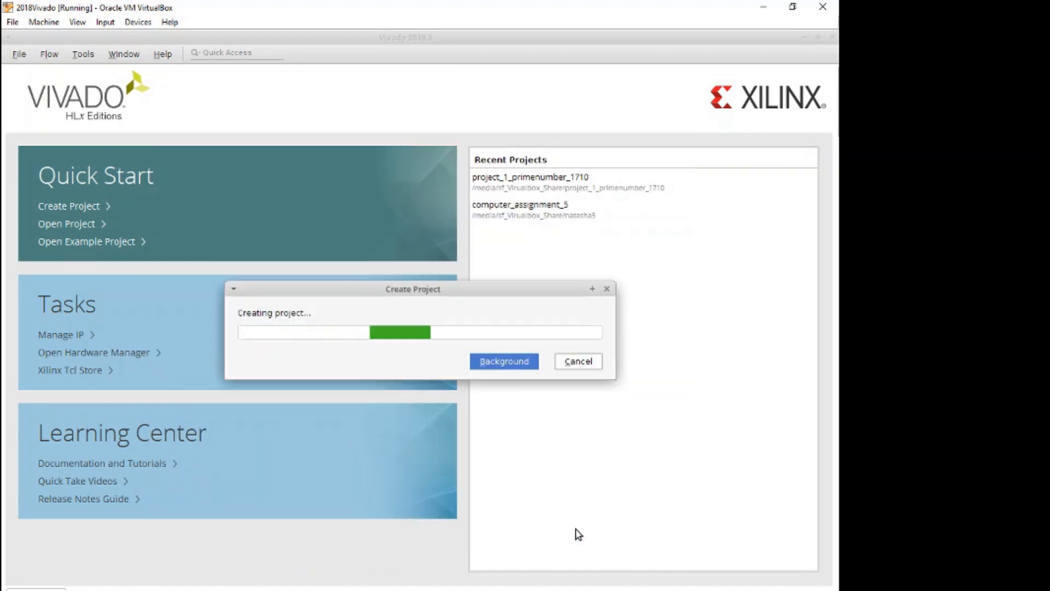